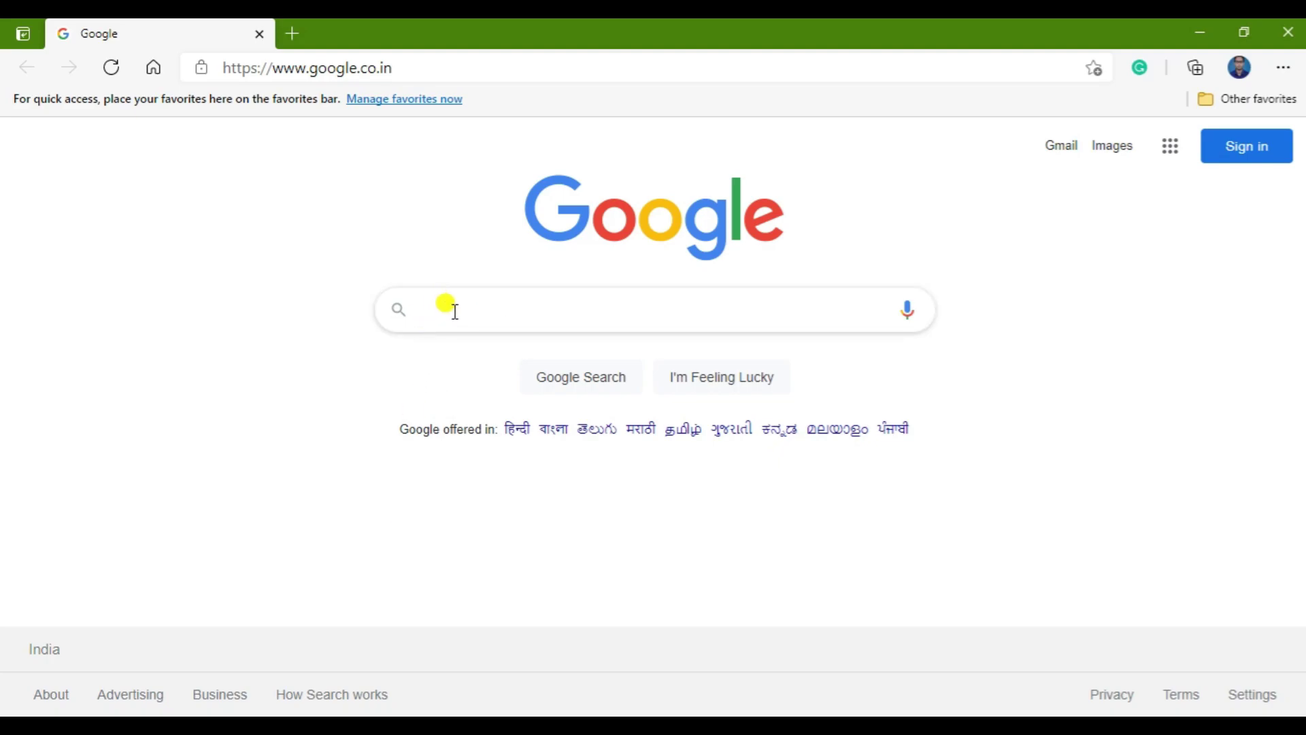
- Search Google for PETROGATE.IN and open the Petrogate Academy website from the results
text(PETROGATE.IN)
key(Return)
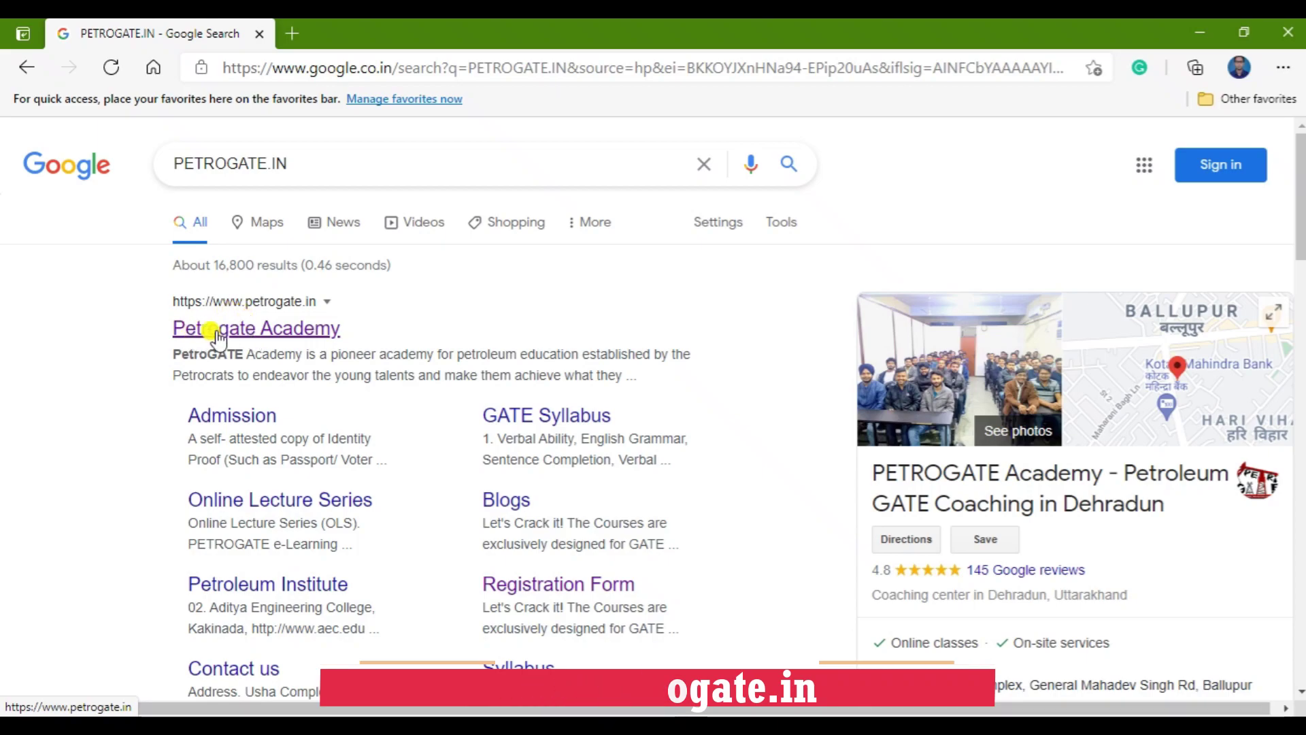
click(294, 329)
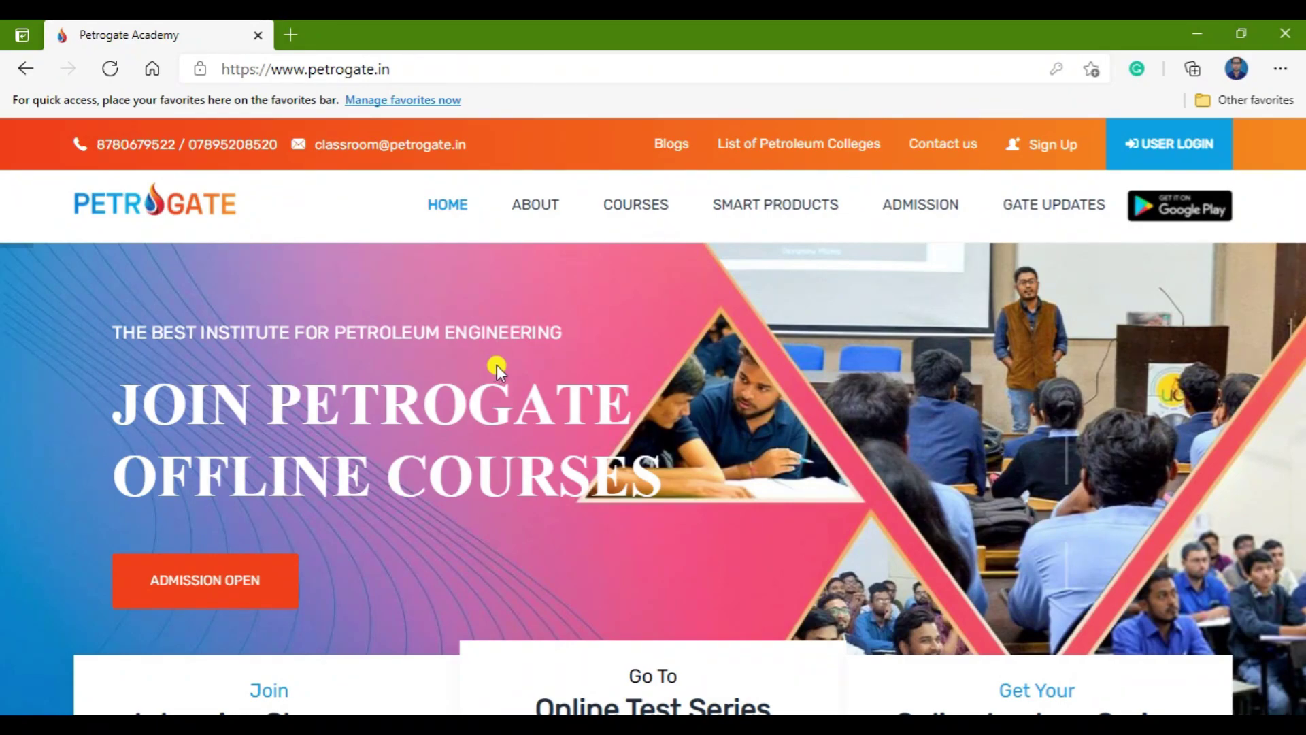
- Browse the home page's popular courses, then open the Sign Up registration form
scroll(497, 364, down, 7)
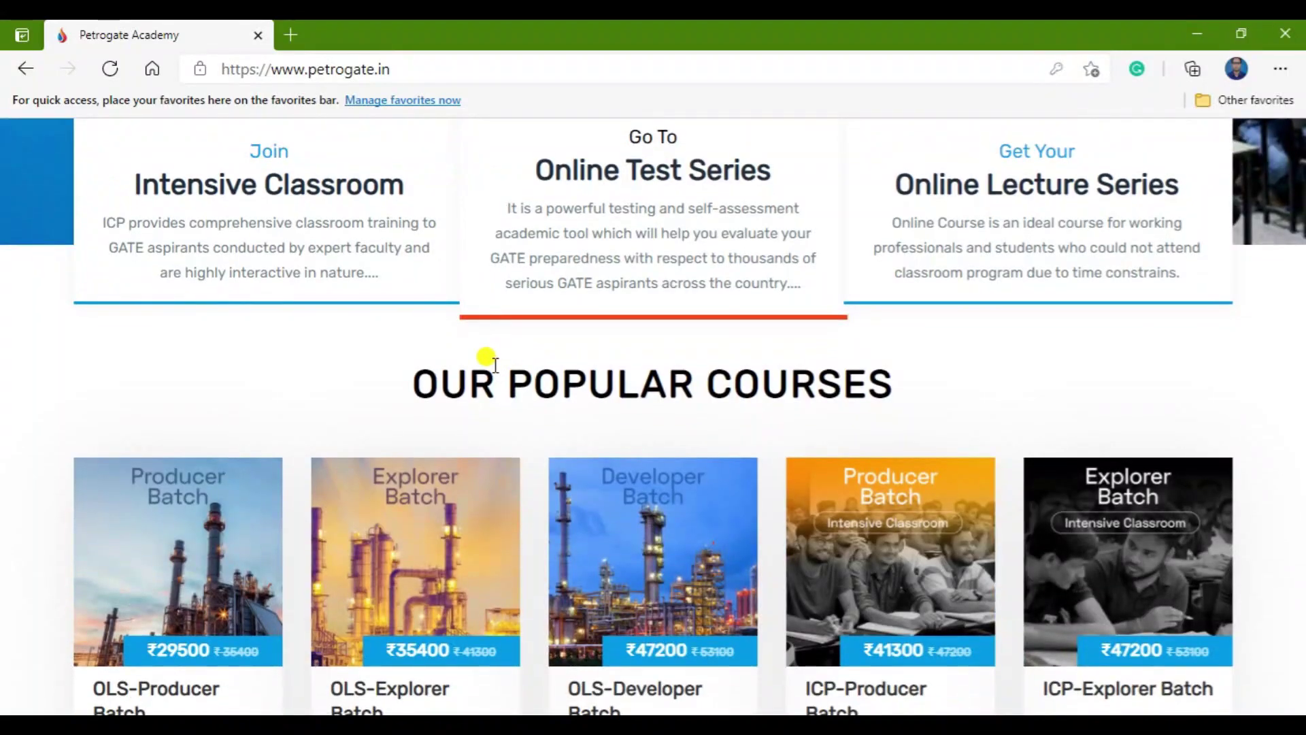
scroll(493, 367, down, 2)
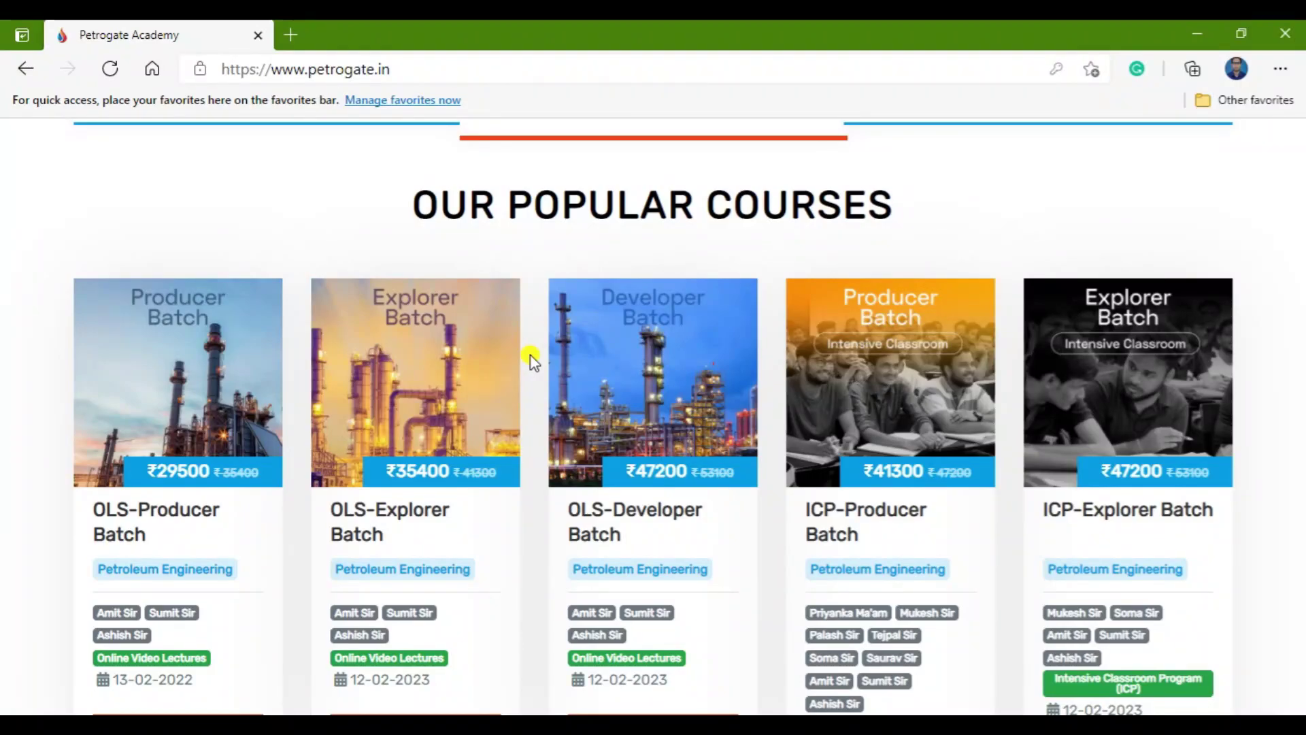
scroll(529, 354, down, 2)
scroll(529, 353, up, 10)
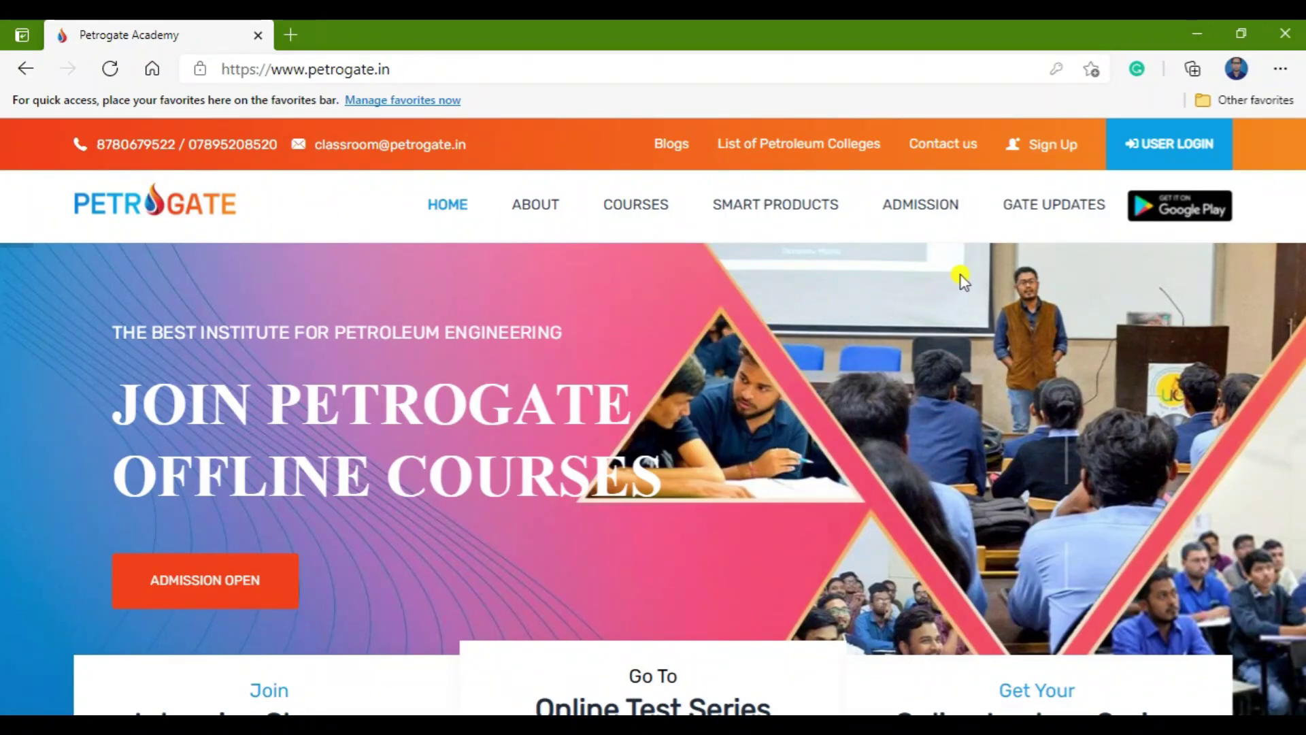
click(1065, 144)
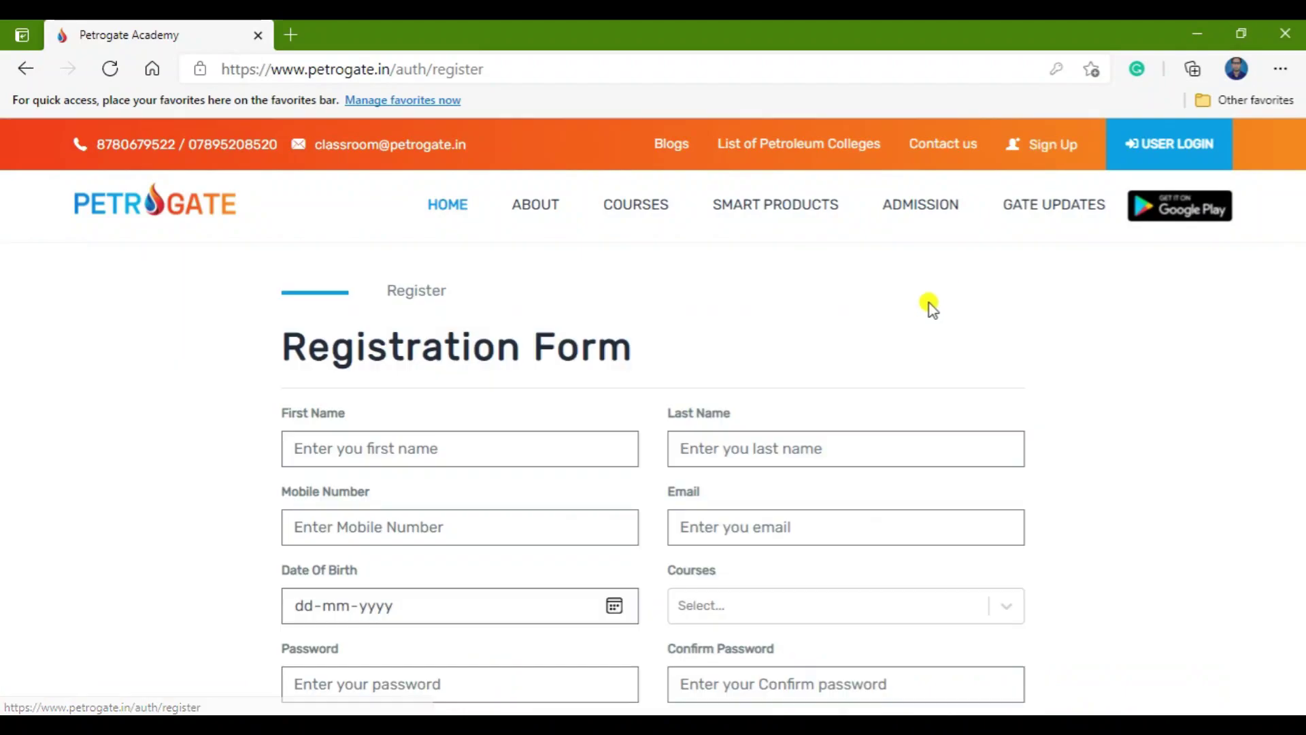
- Fill the first name, last name and other fields from the saved autofill entry
scroll(925, 306, down, 2)
scroll(919, 314, down, 1)
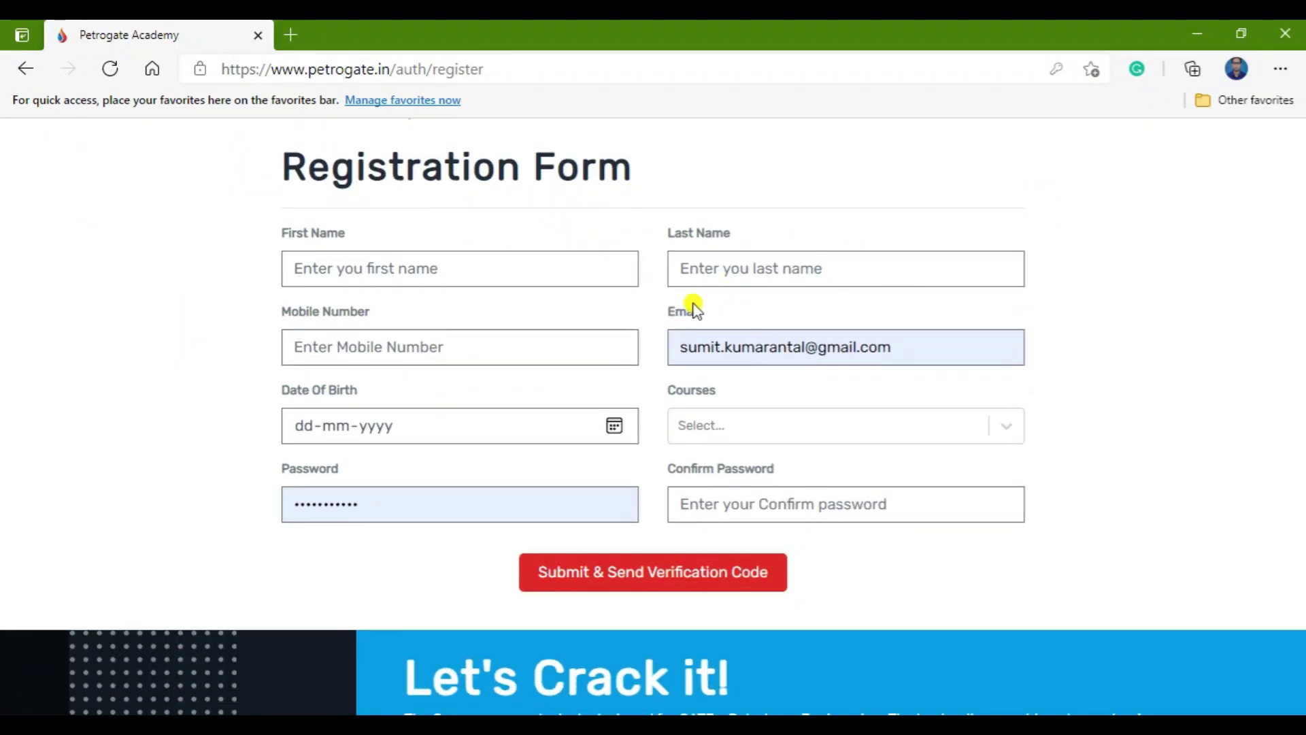
click(579, 270)
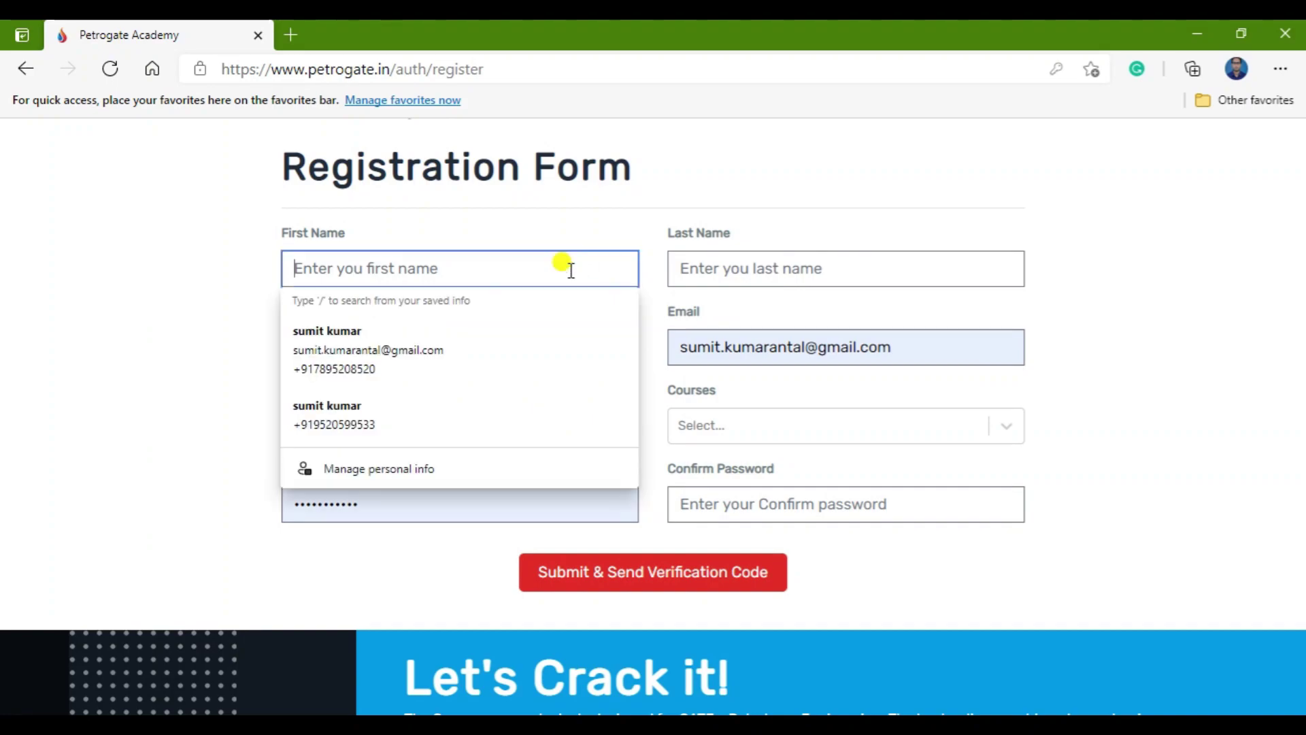
click(507, 350)
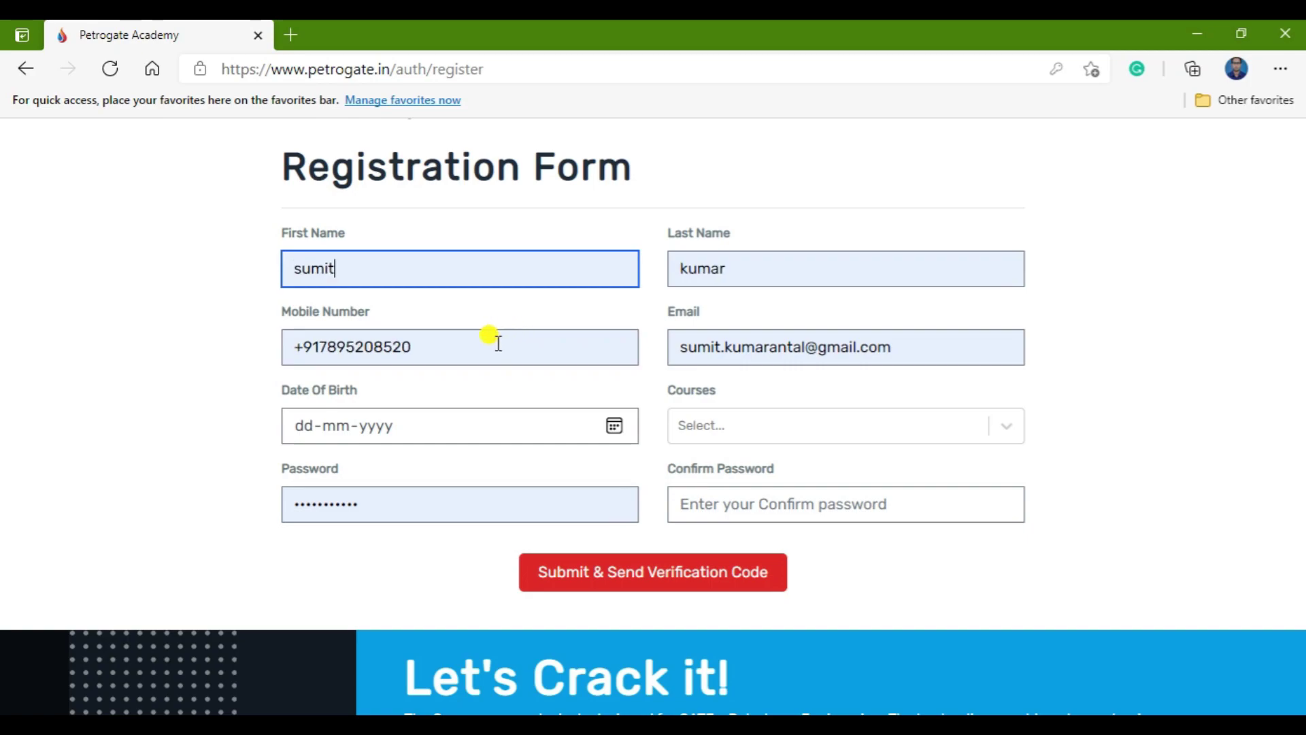
- Replace the autofilled mobile number with the new user's mobile number
drag(443, 348, 246, 347)
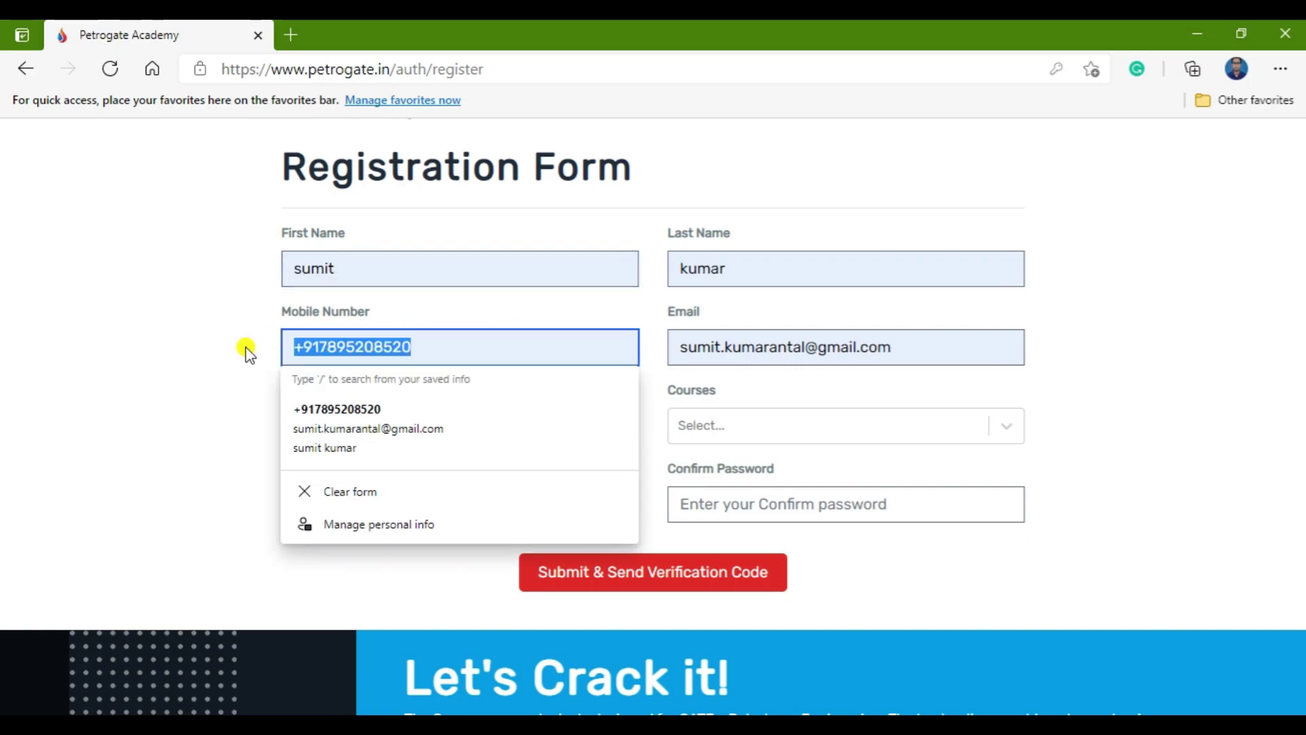
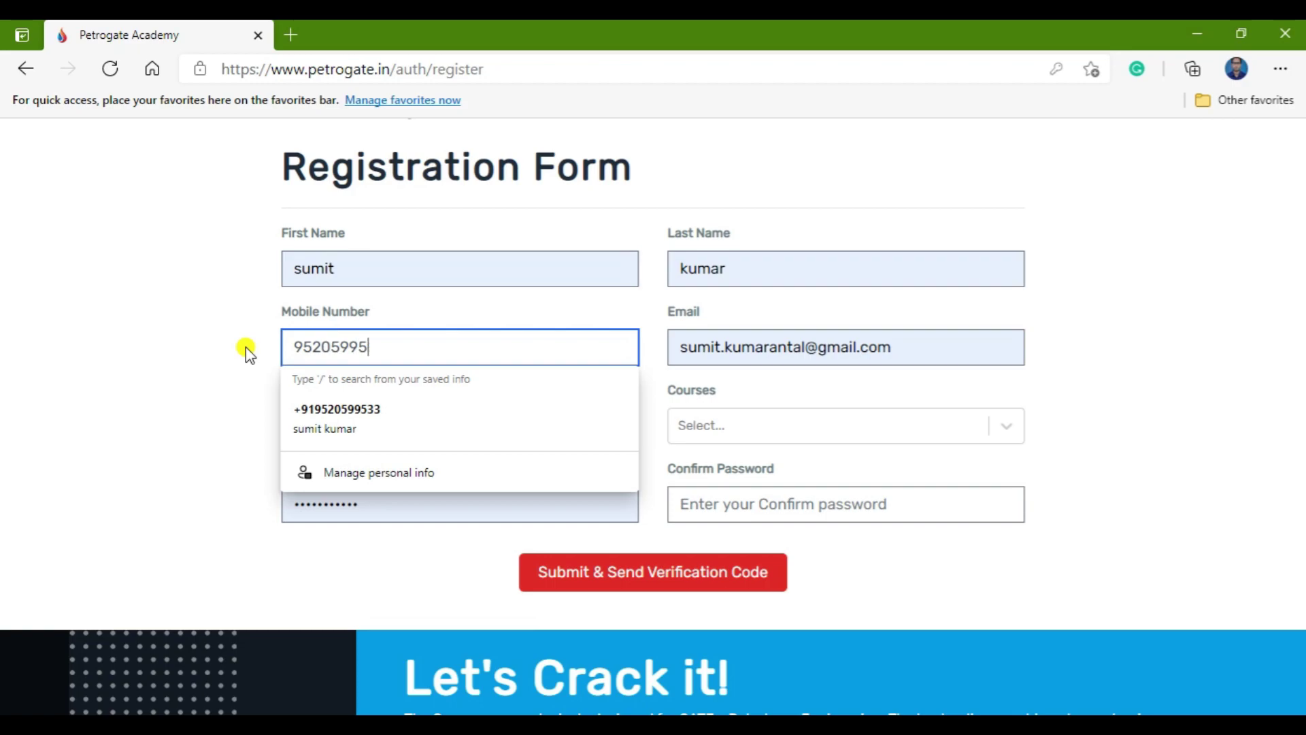
key(Escape)
click(230, 354)
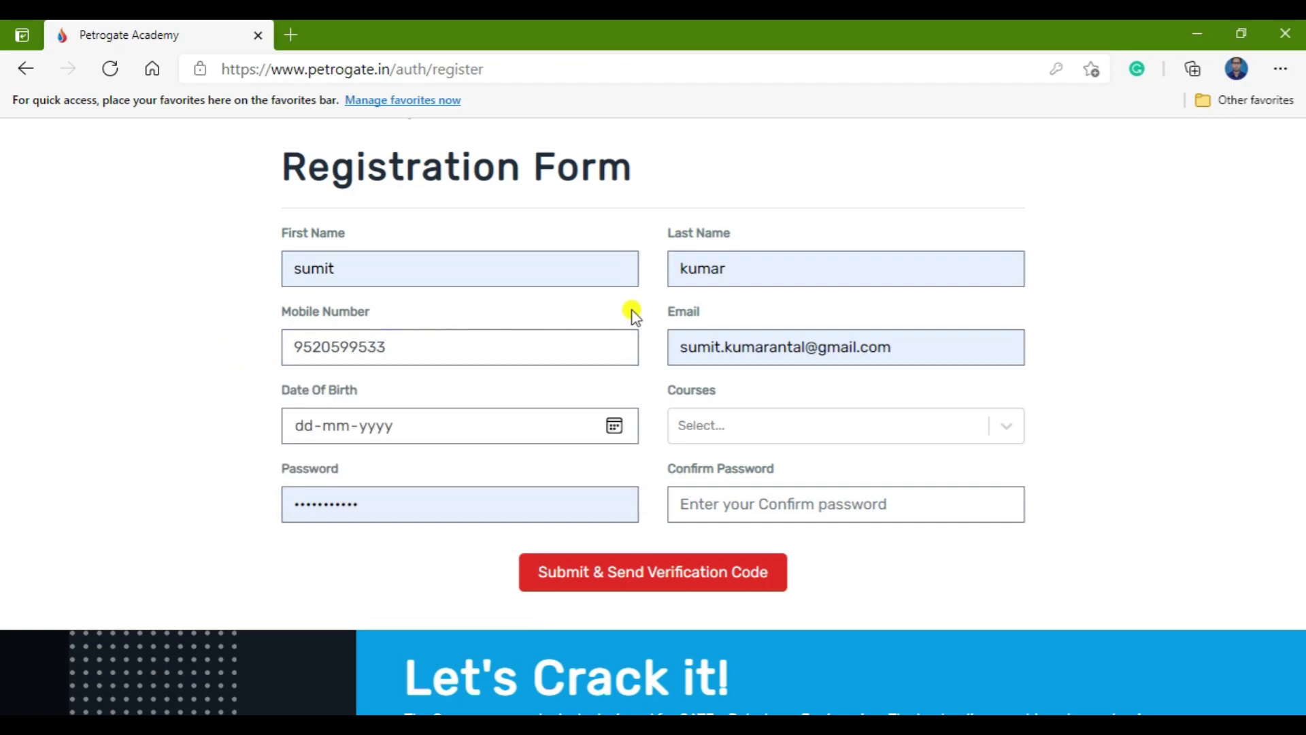
click(612, 425)
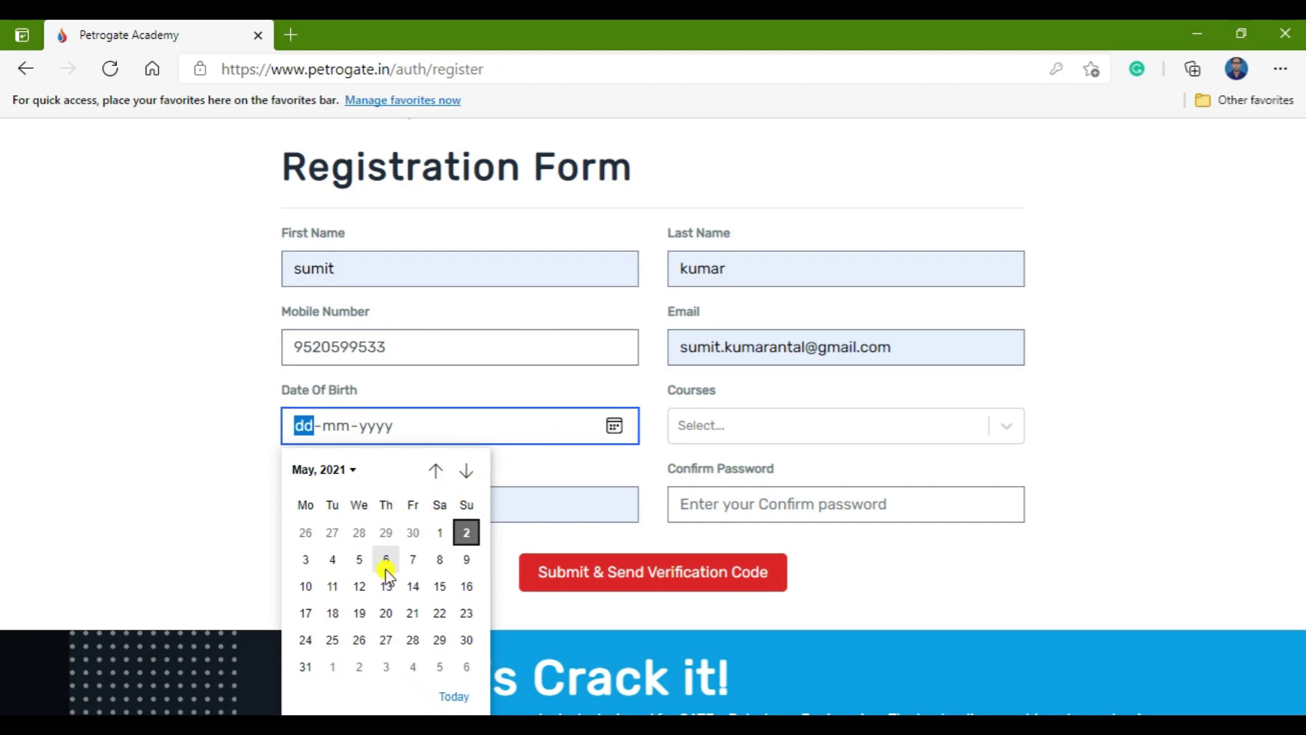
- Set the date of birth to 06-05-2021 and choose Petroleum Engineering as the course
click(385, 568)
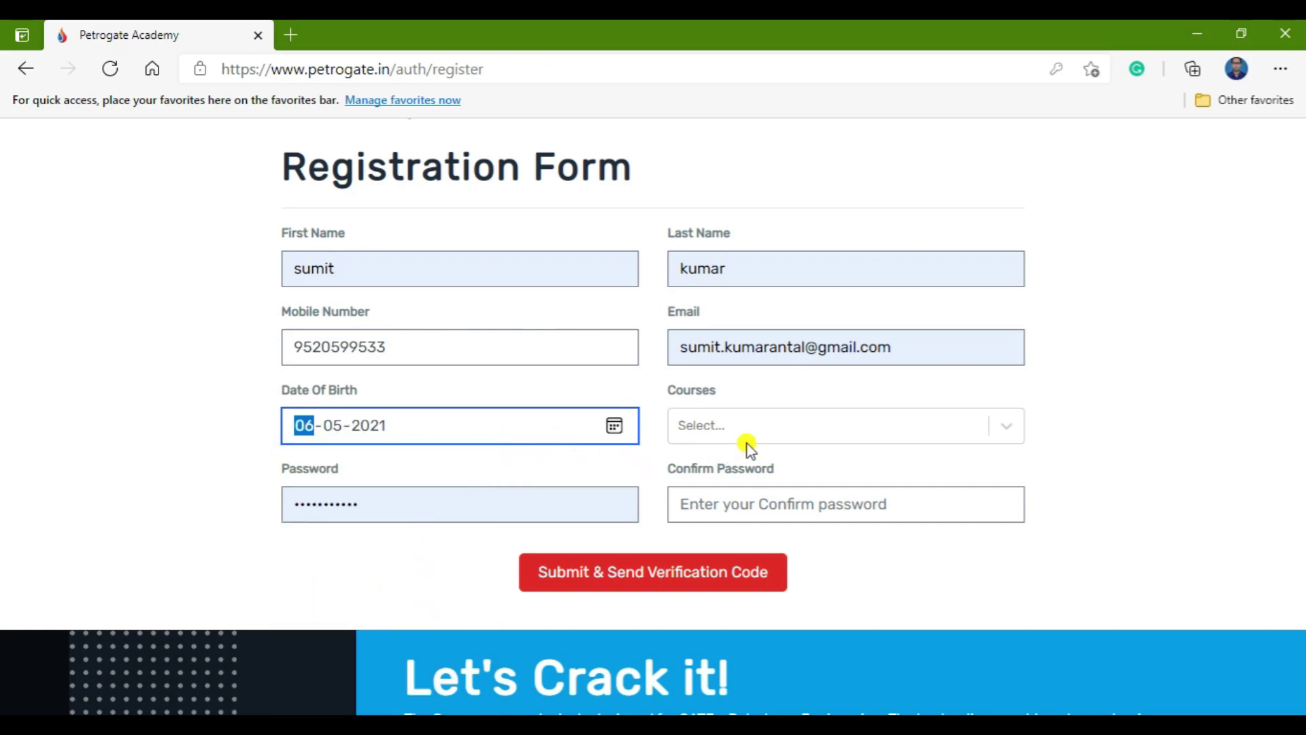
click(752, 426)
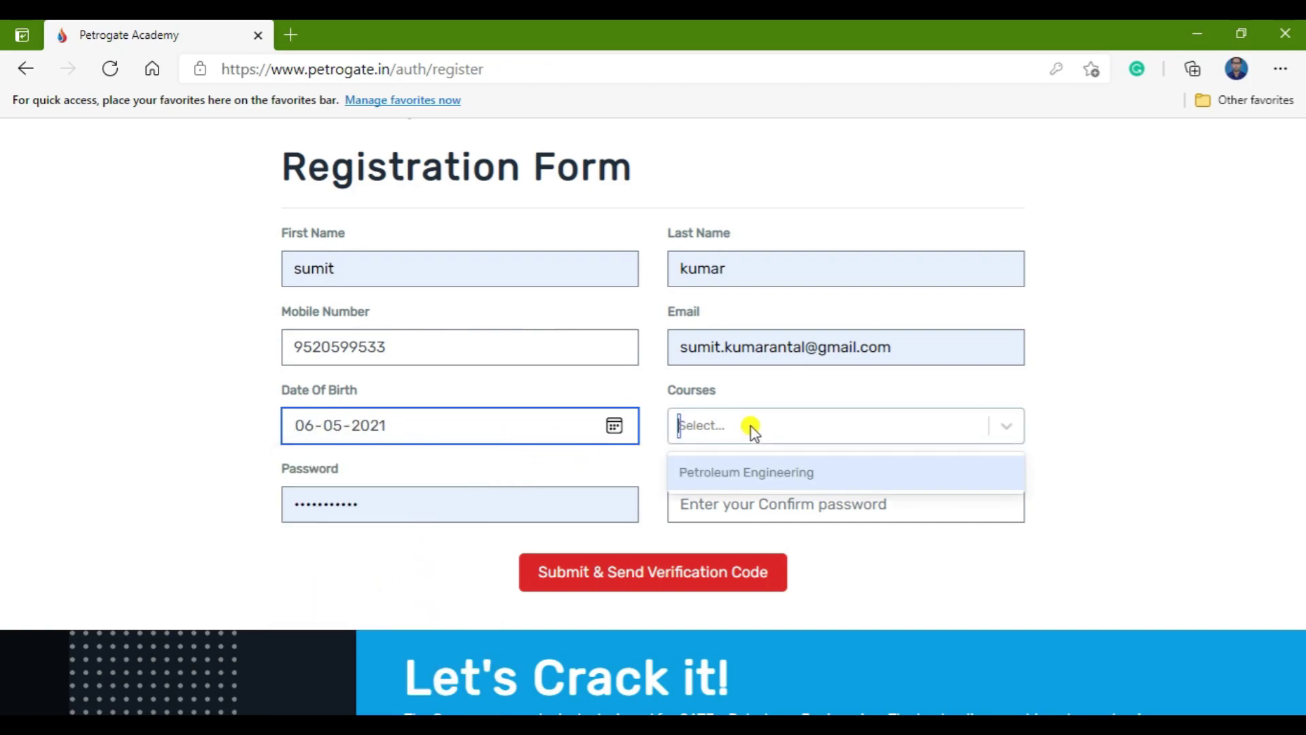
click(749, 472)
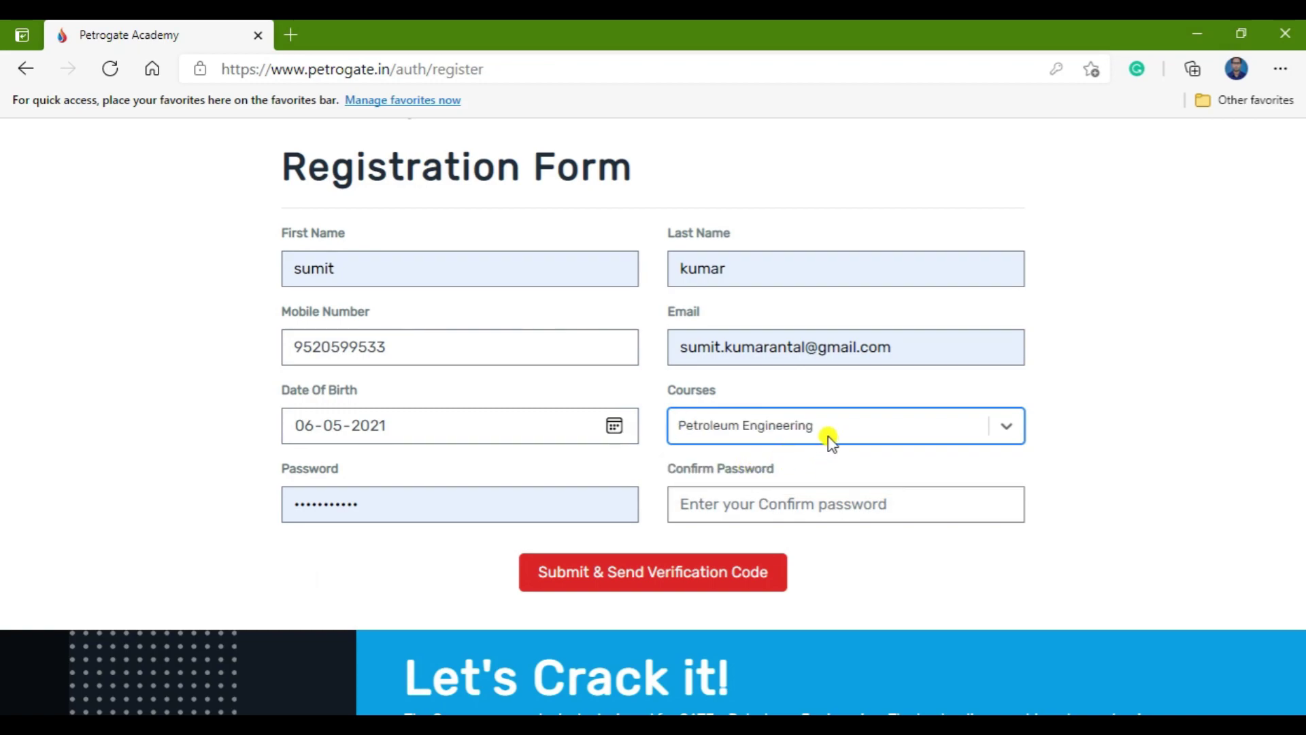
- Enter the account password and matching confirmation, then submit to request a verification code
click(417, 500)
text(s)
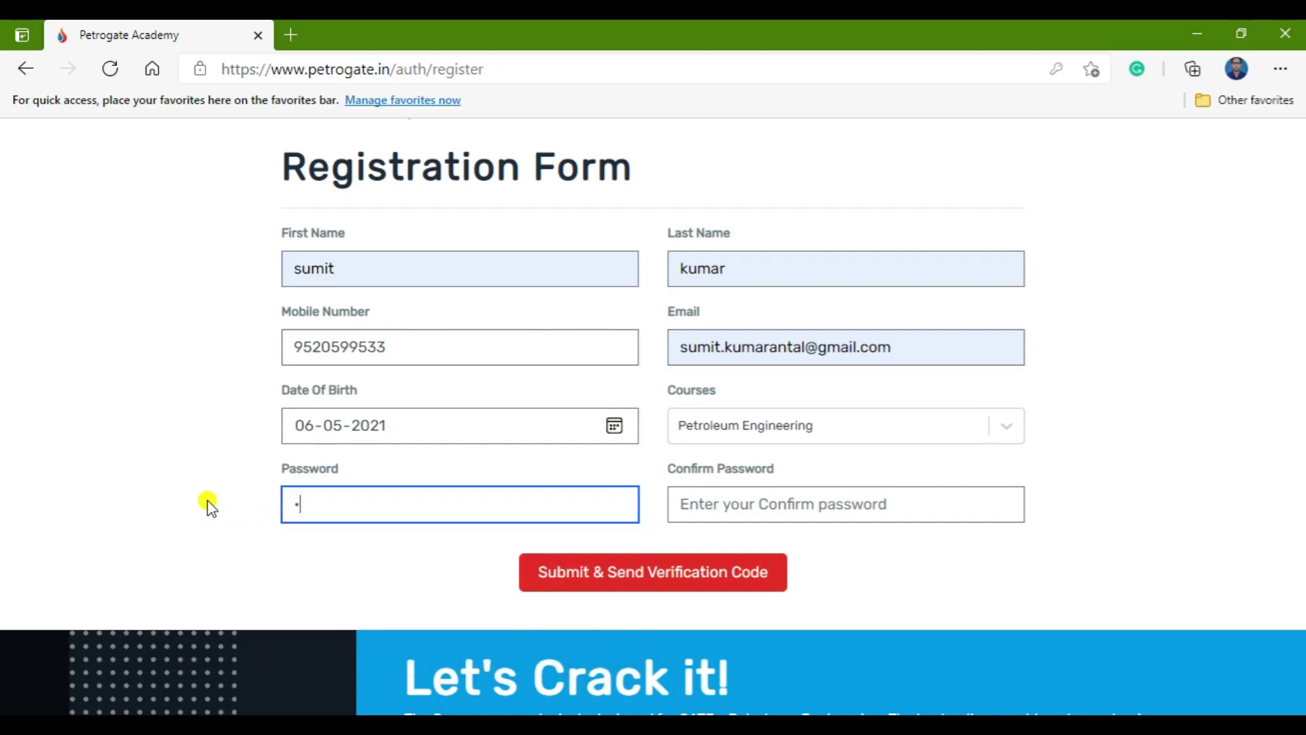
key(BackSpace)
key(BackSpace)
text(s)
click(745, 500)
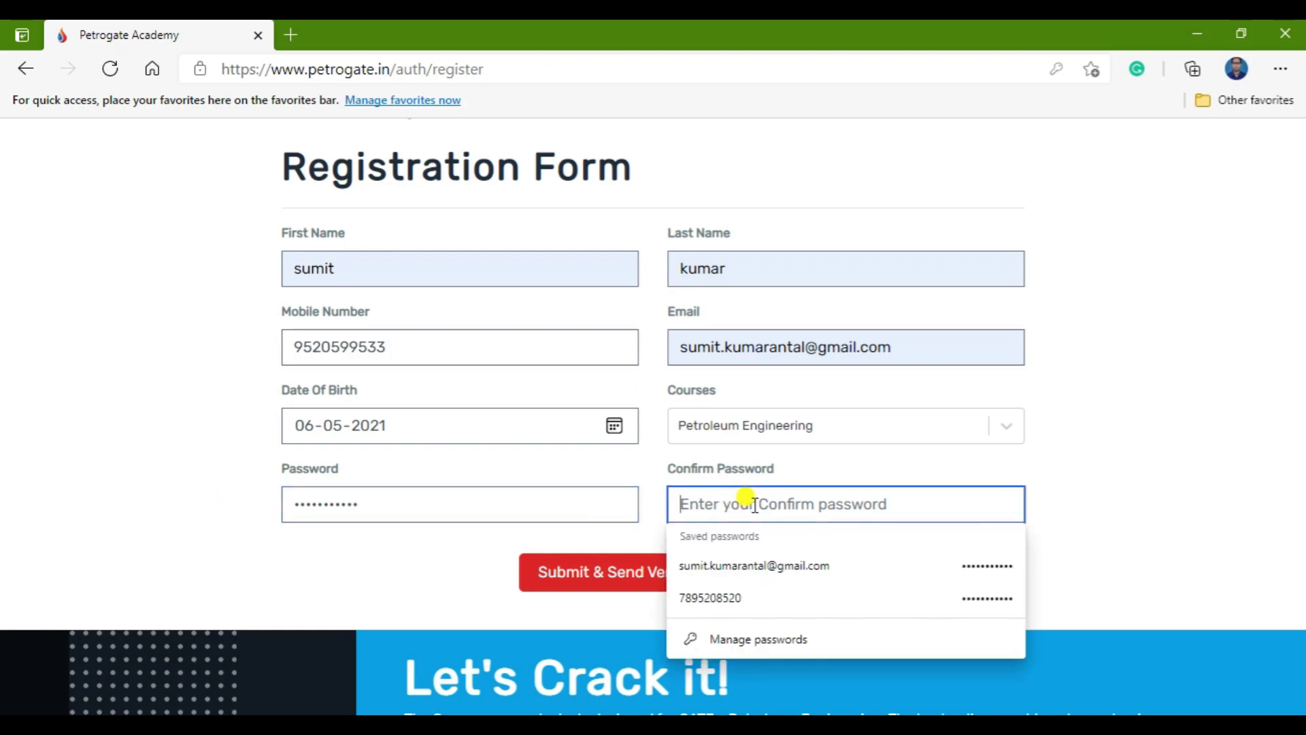
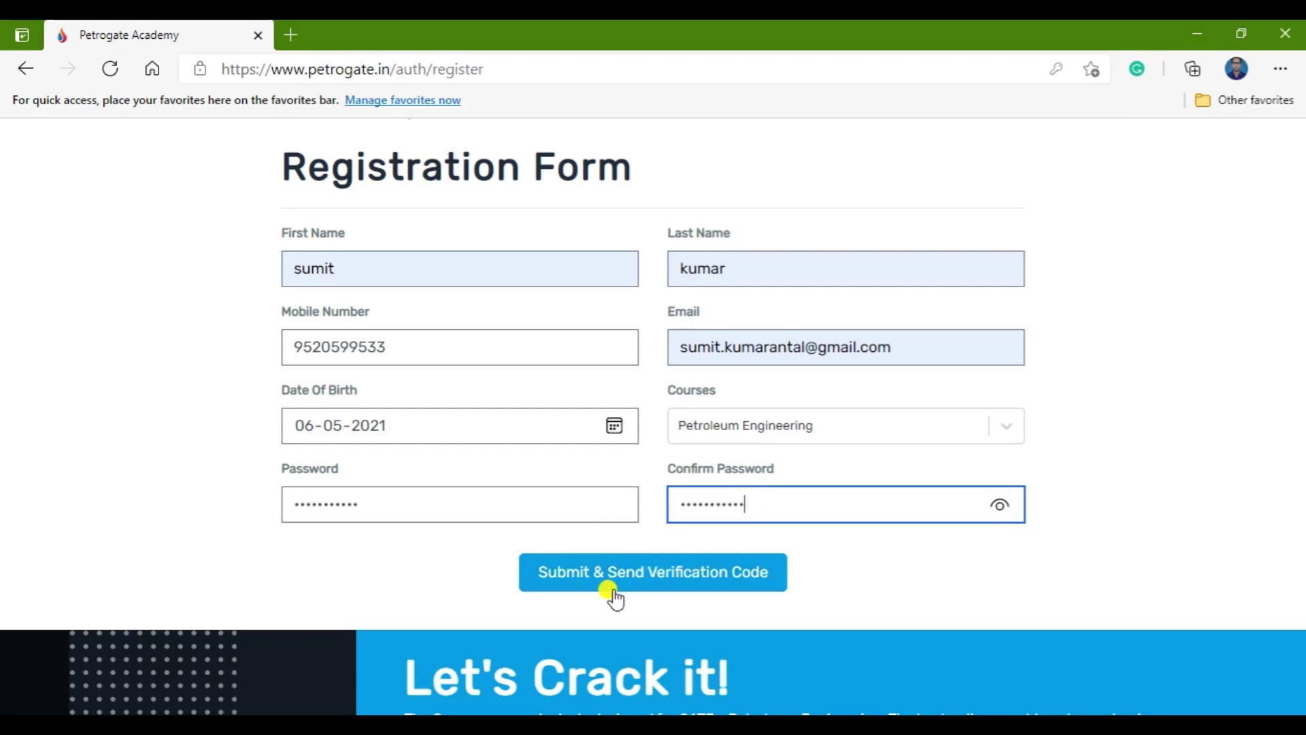
click(666, 574)
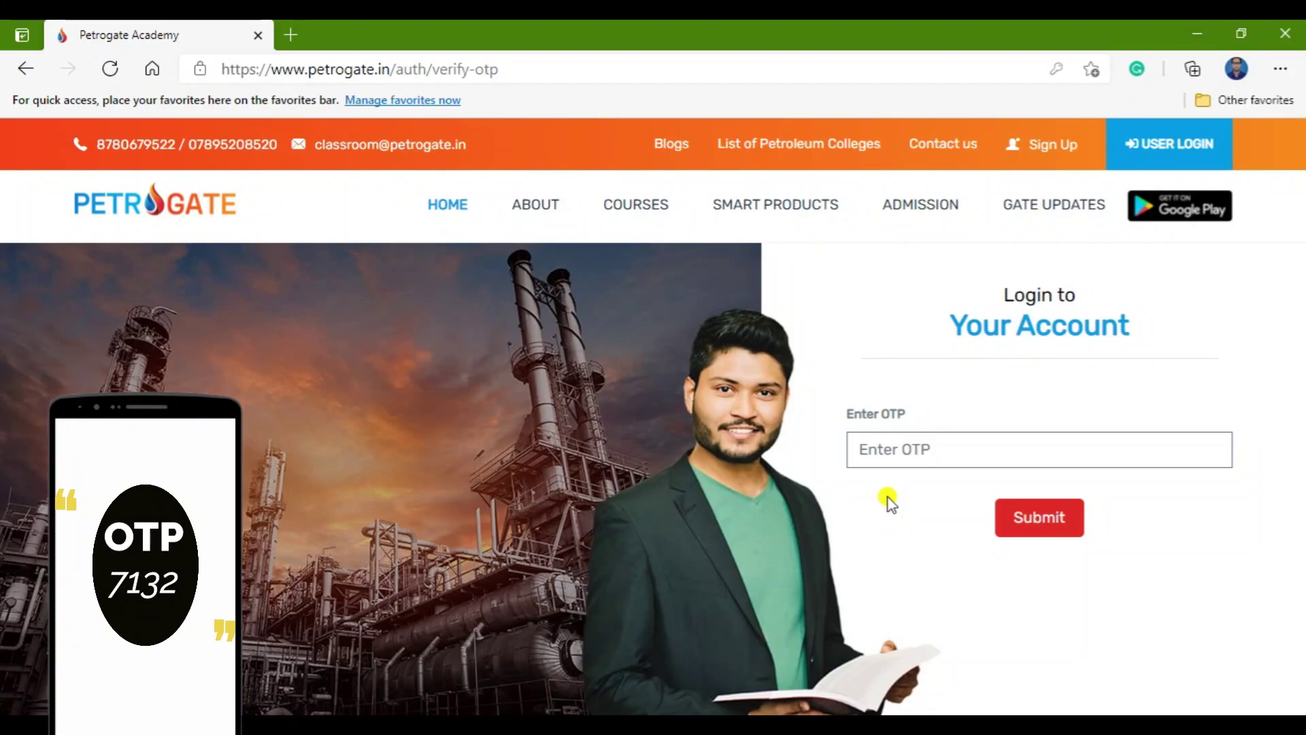
- Enter the received one-time verification code in the OTP field and submit it
key(Tab)
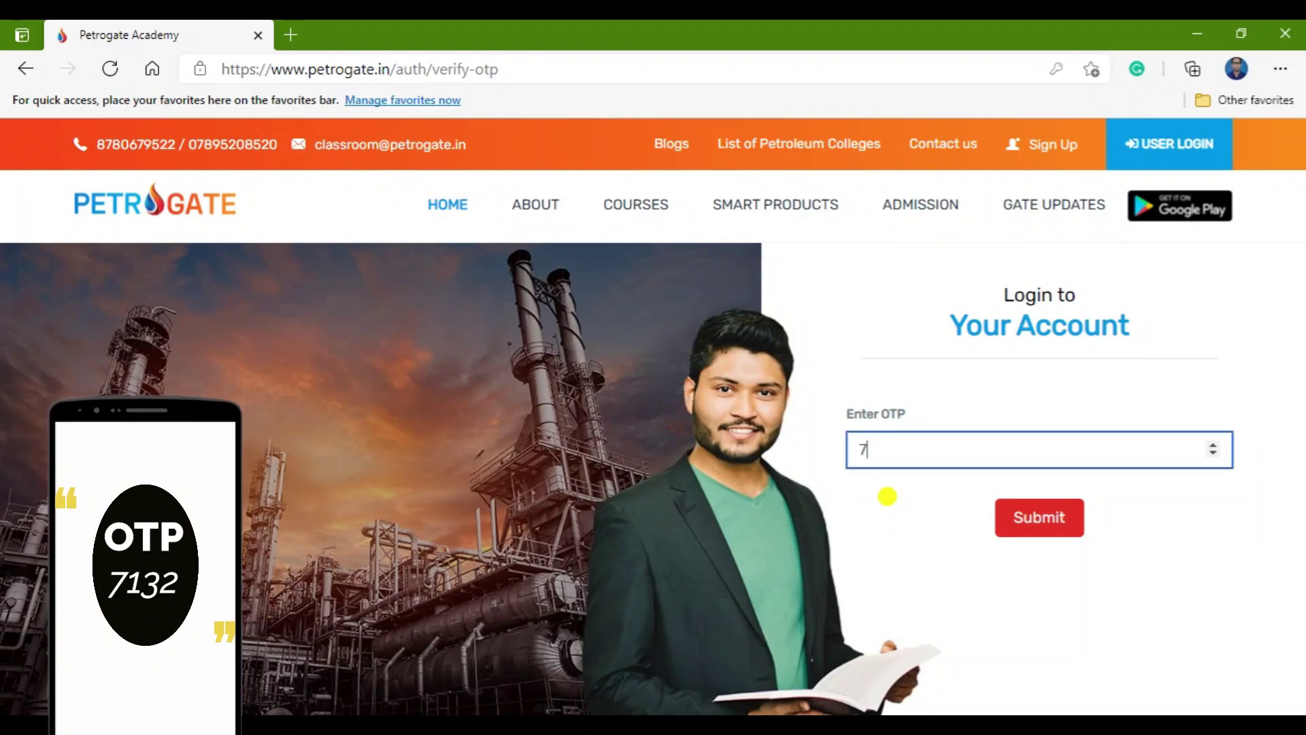
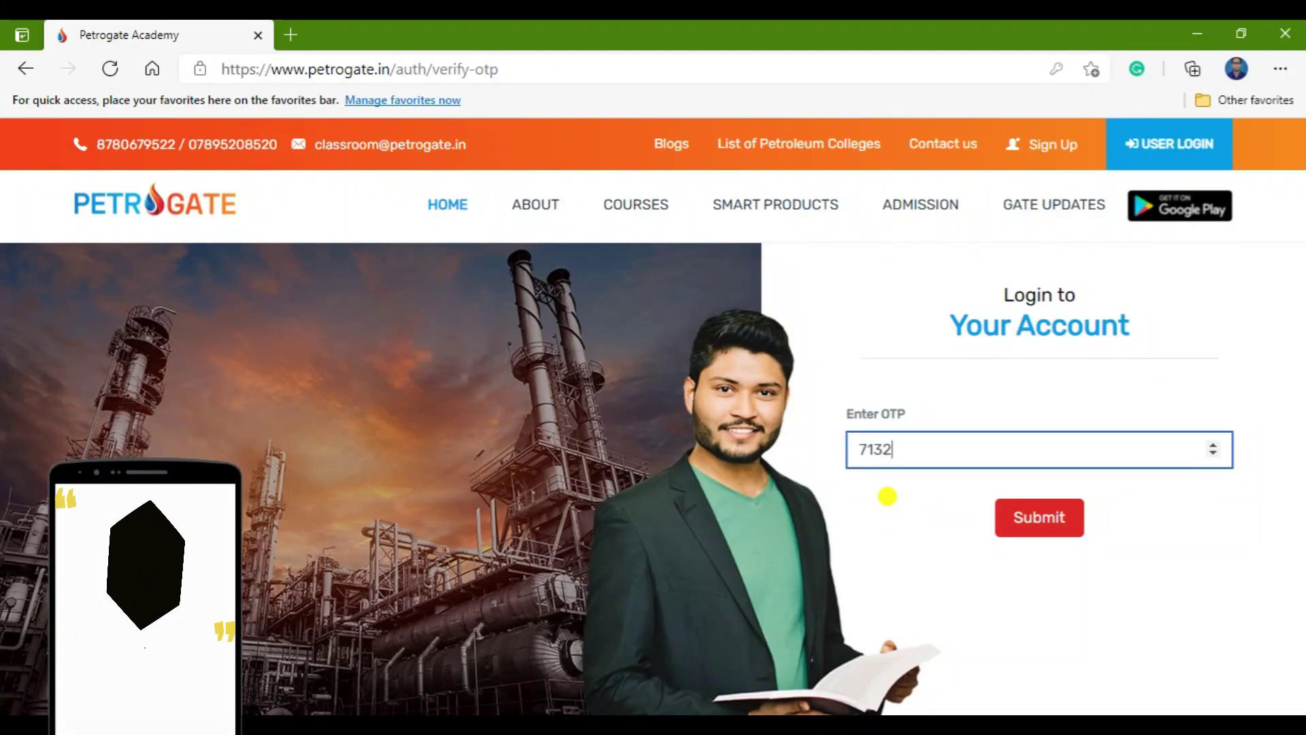
click(1017, 523)
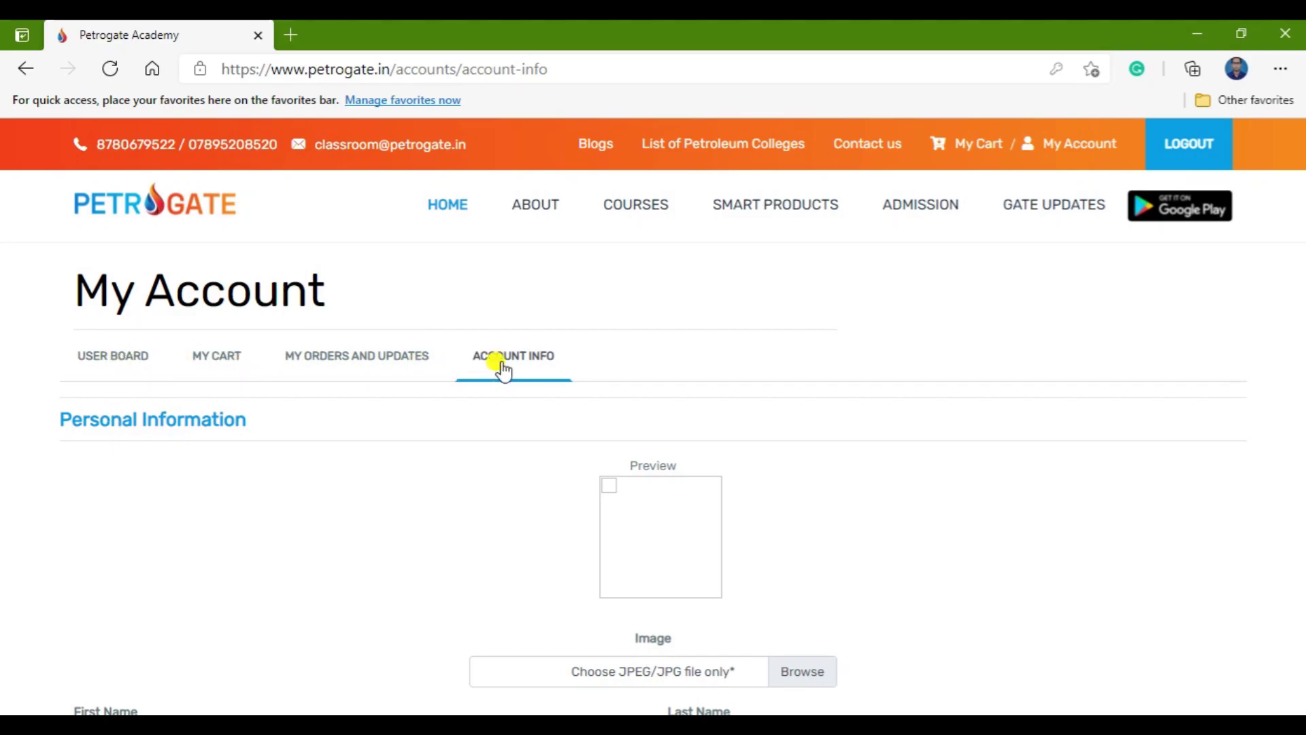
- Review the Account Info fields and open the Branch list, closing it without choosing
scroll(537, 364, down, 1)
scroll(541, 367, down, 2)
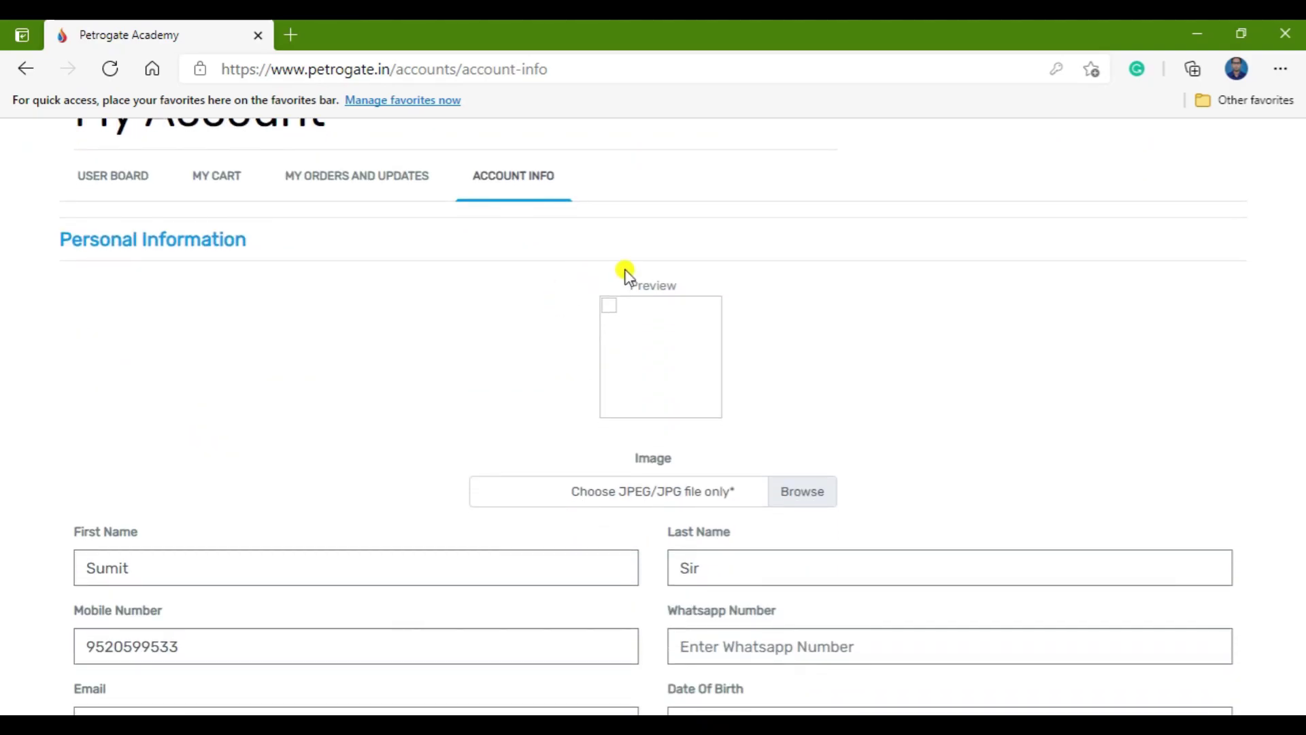
scroll(649, 344, down, 3)
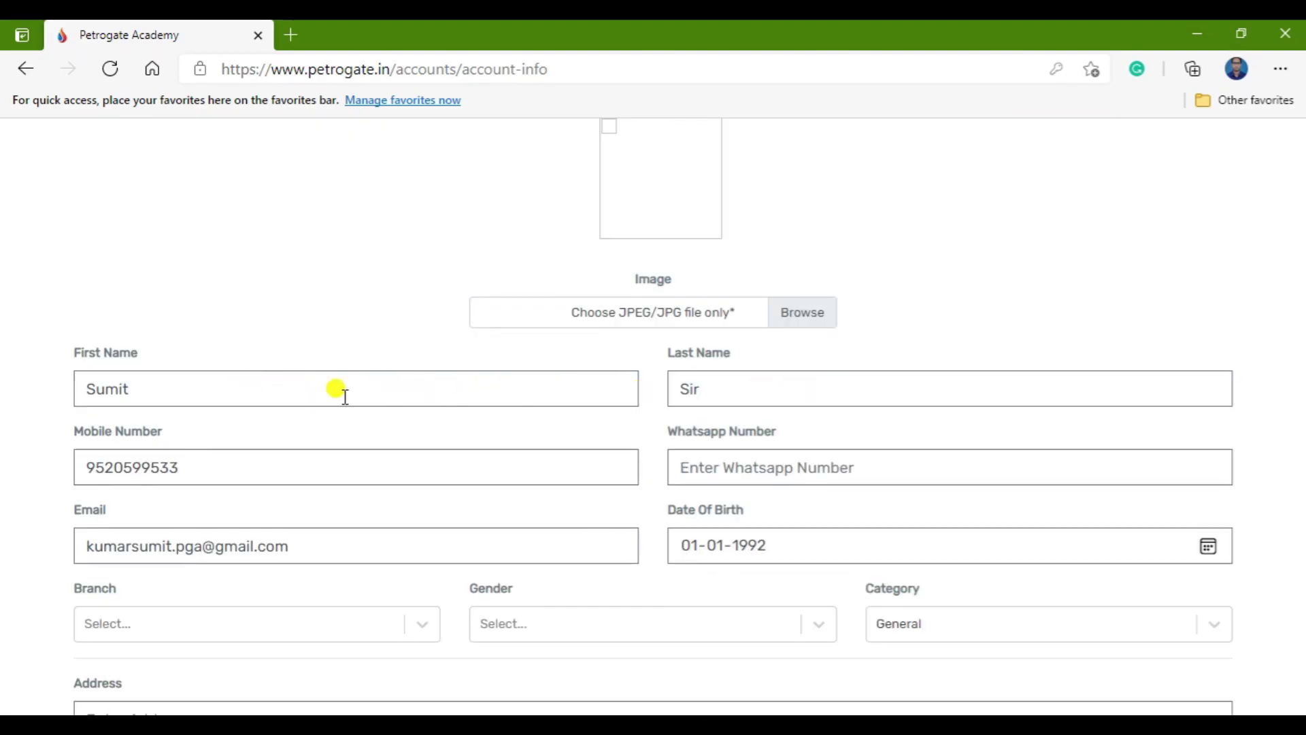
scroll(501, 451, down, 3)
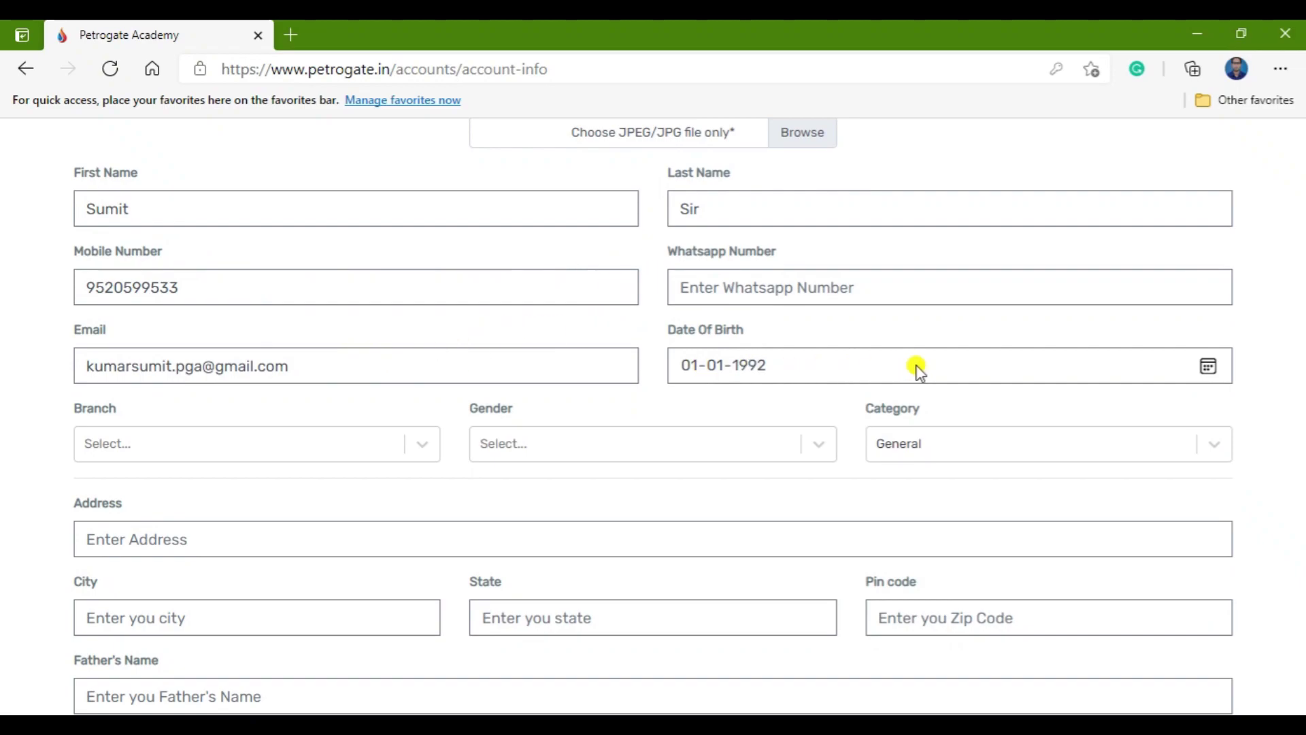
click(304, 452)
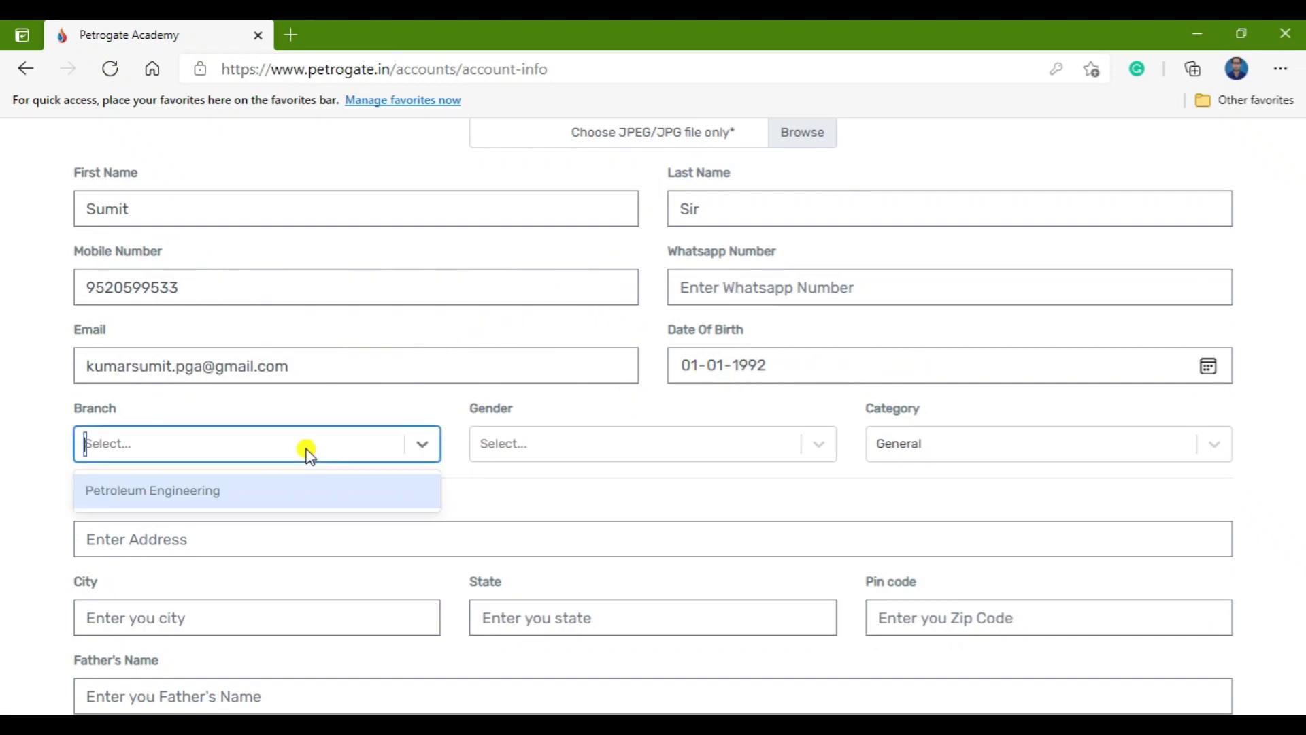
click(380, 410)
- Scroll to the form's end and save the account information with Whatsapp and Branch empty
scroll(576, 395, down, 3)
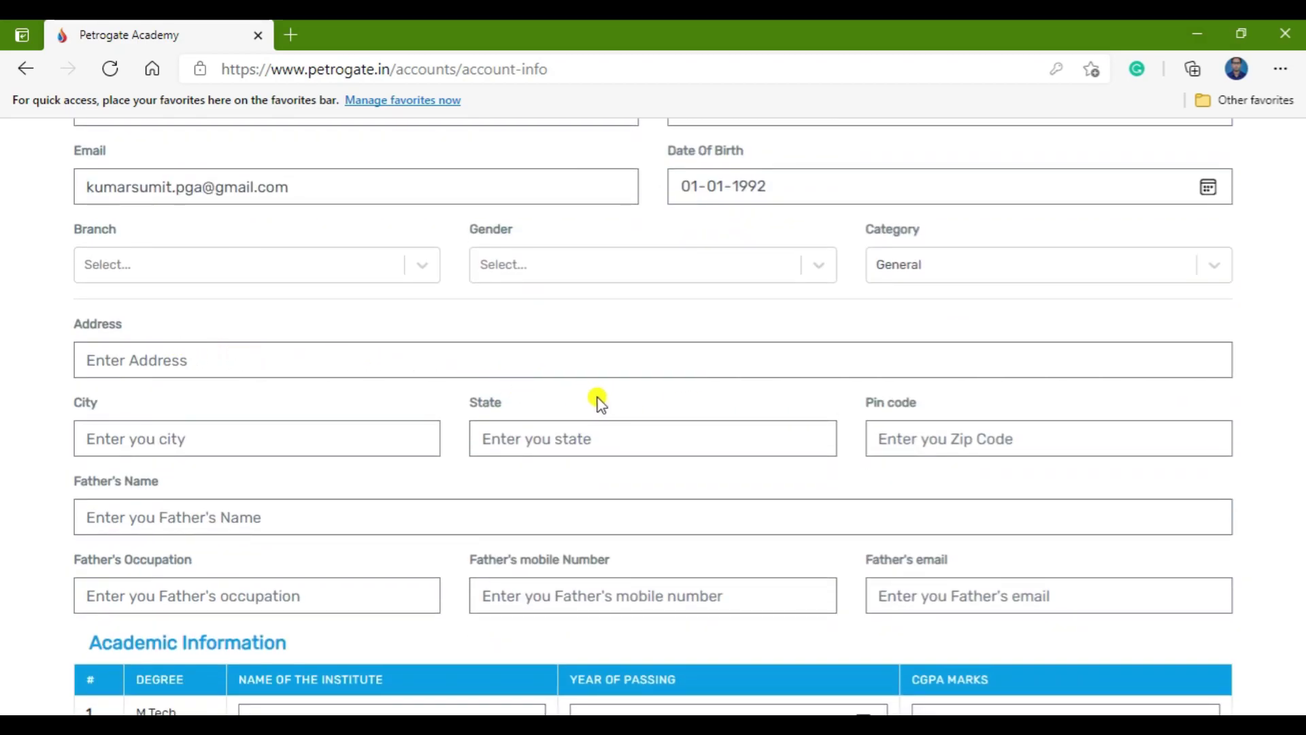
scroll(592, 401, down, 3)
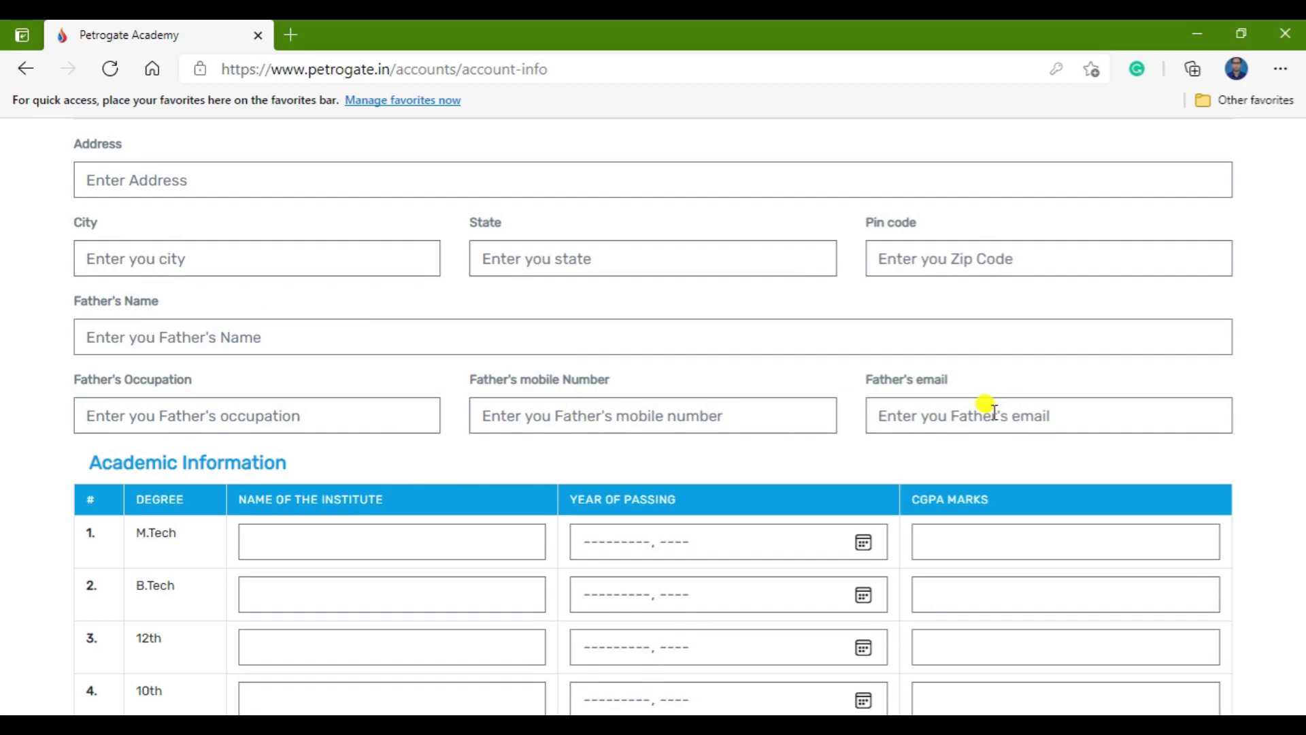
scroll(993, 411, down, 3)
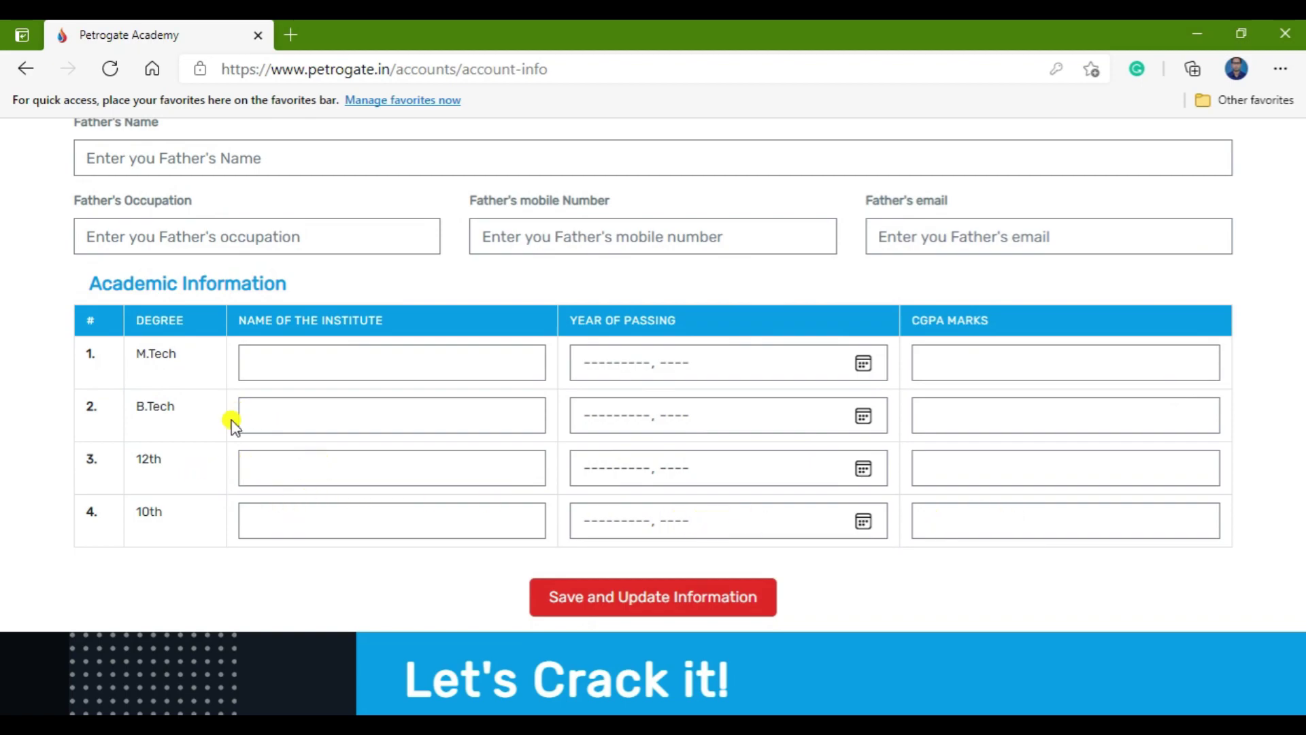
scroll(426, 394, down, 3)
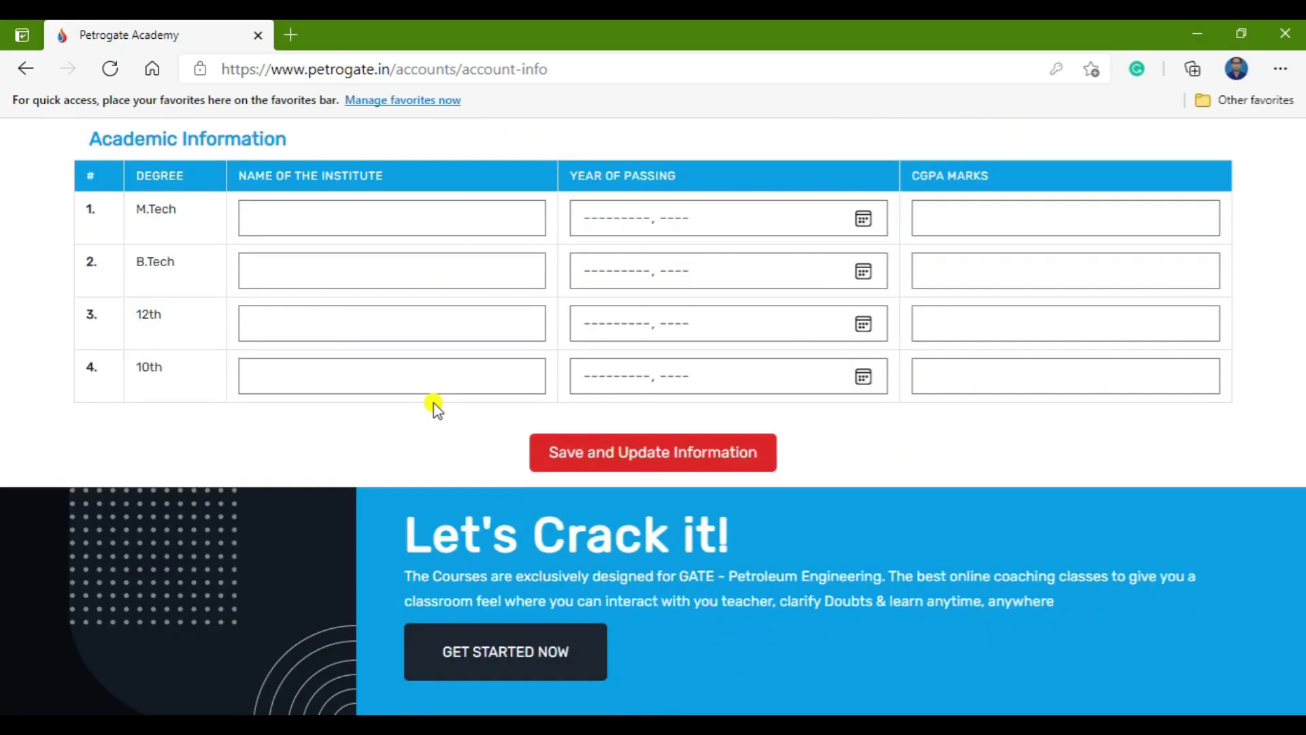
scroll(524, 391, up, 2)
scroll(417, 338, up, 18)
scroll(708, 499, down, 13)
scroll(704, 483, down, 7)
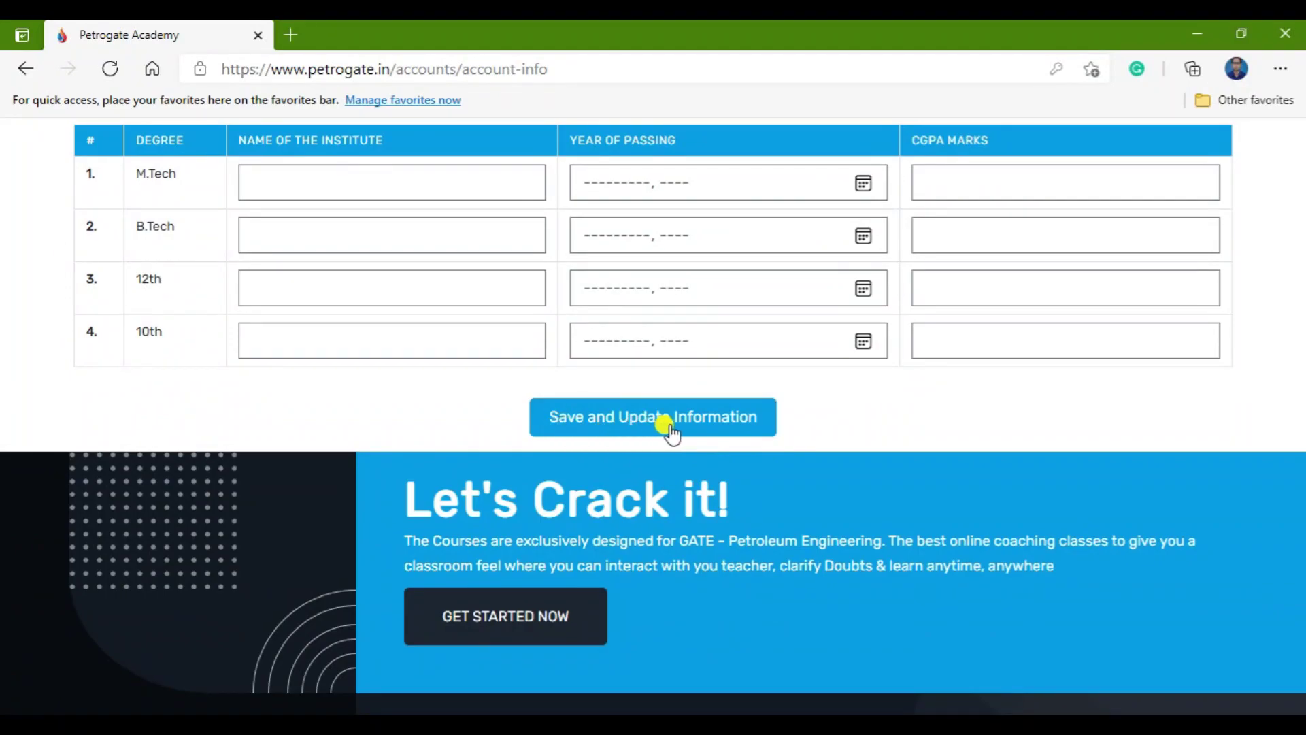
click(677, 418)
scroll(749, 401, up, 6)
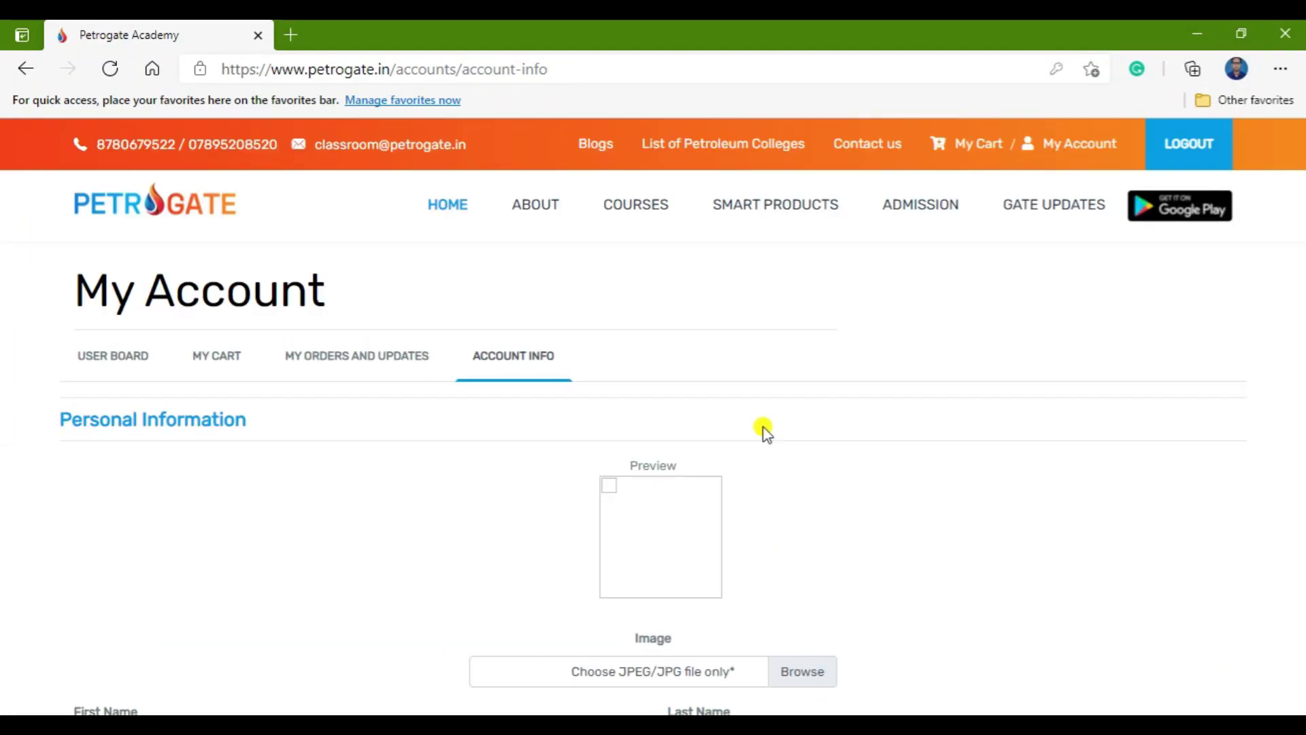
scroll(764, 430, down, 15)
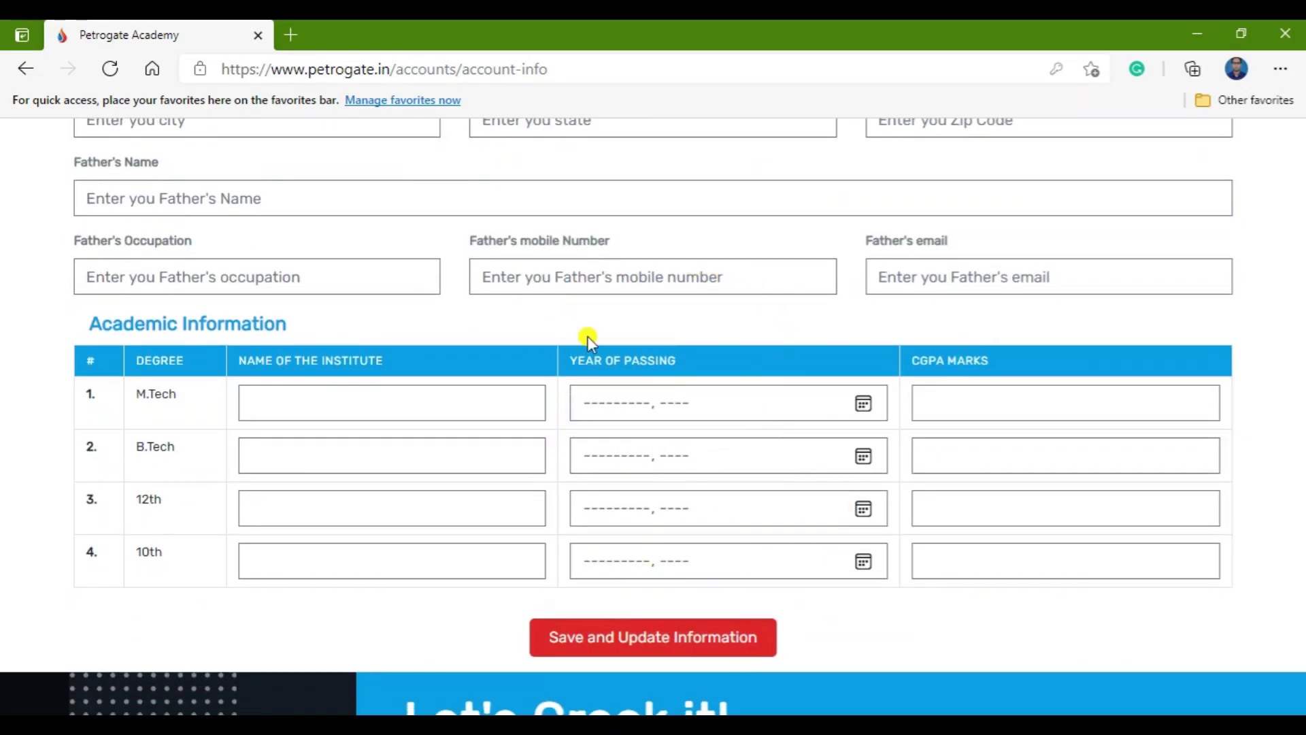
scroll(653, 329, up, 15)
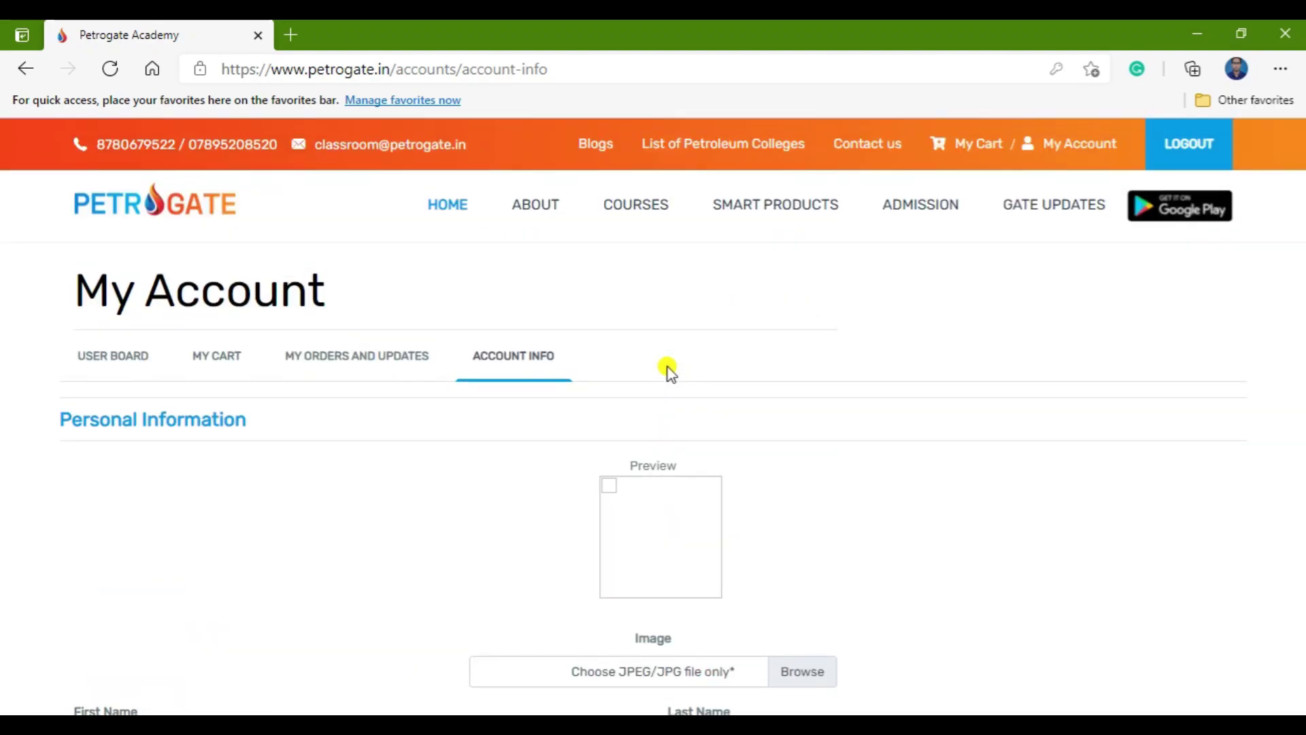